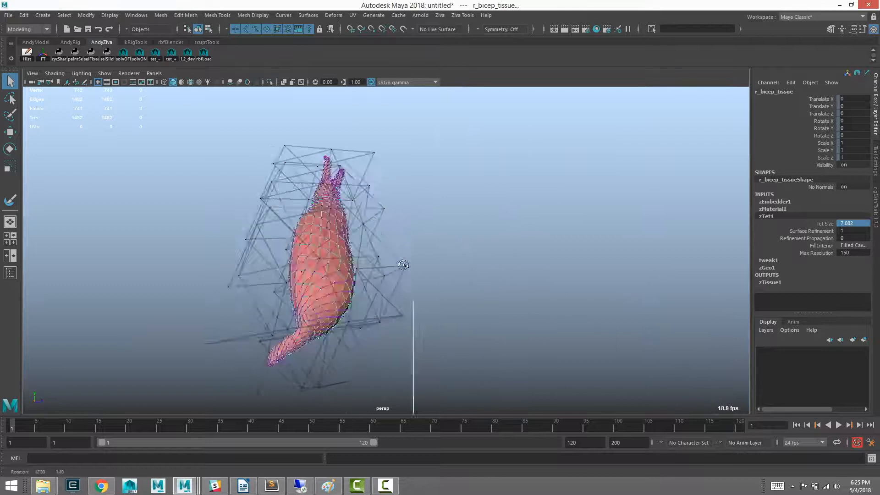
- Switch to Paint, sketch a tetrahedron with a dashed rear edge using the brush, and return to Maya
middle_click_drag(403, 248, 401, 254, "alt")
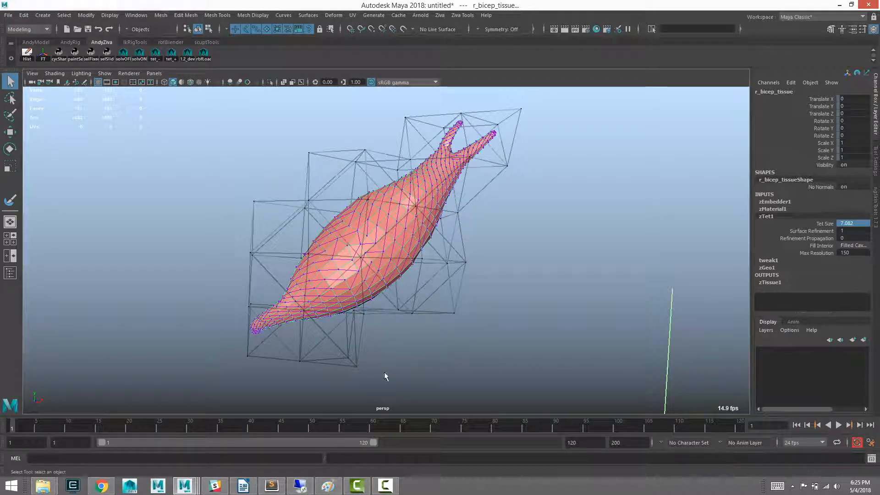
left_click(337, 489)
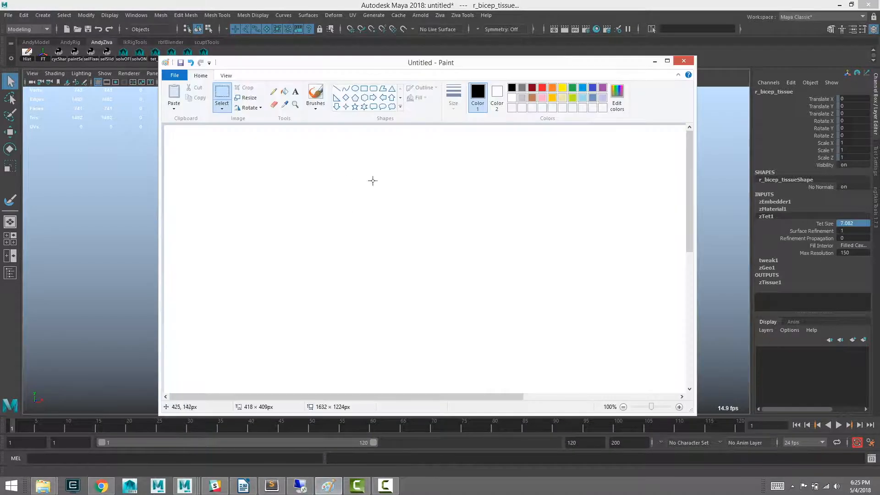
left_click(315, 94)
left_click_drag(377, 195, 340, 254)
mouse_move(381, 196)
left_mouse_down()
mouse_move(392, 268)
mouse_move(403, 268)
mouse_move(424, 233)
mouse_move(389, 266)
mouse_move(361, 245)
left_mouse_up()
left_click_drag(380, 238, 391, 234)
left_click_drag(395, 233, 398, 231)
mouse_move(406, 229)
left_mouse_down()
mouse_move(414, 226)
mouse_move(375, 241)
left_mouse_up()
left_click(379, 240)
left_click(408, 243)
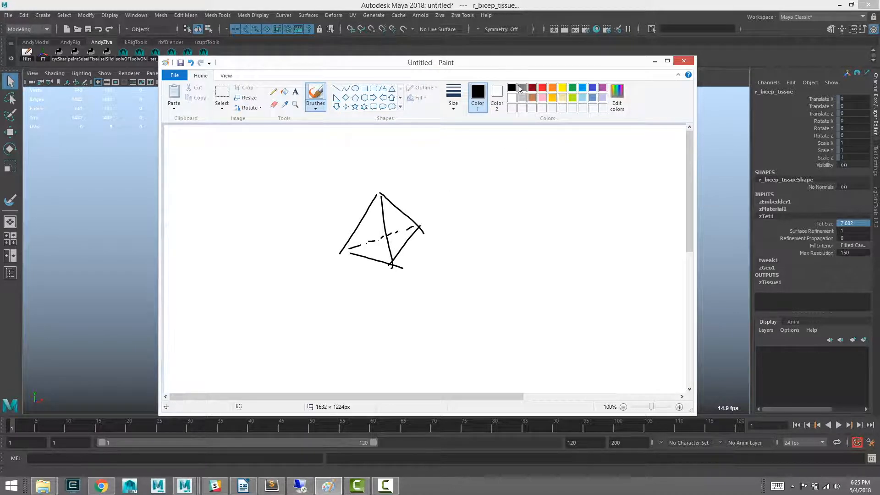
left_click_drag(545, 67, 527, 69)
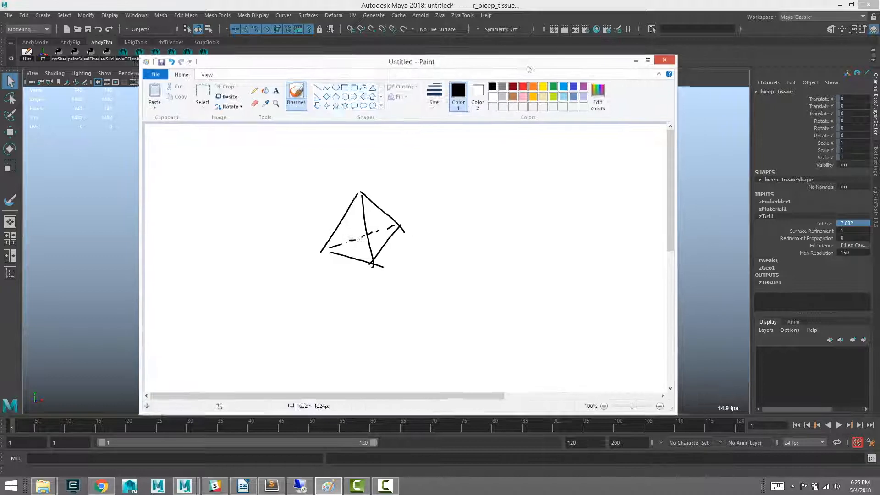
left_click(635, 61)
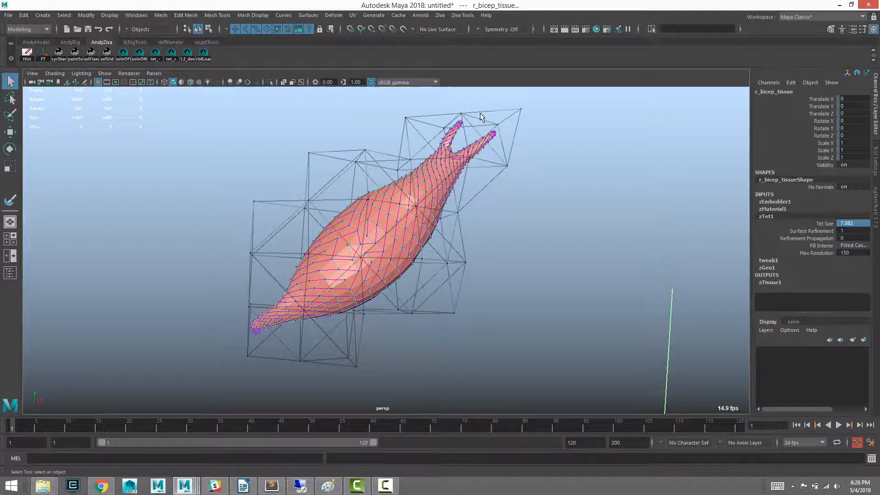
- Set the bicep tissue's zTet1 Tet Size to 3.541 and examine how the tet cage fits the muscle
left_click_drag(334, 235, 286, 225, "alt")
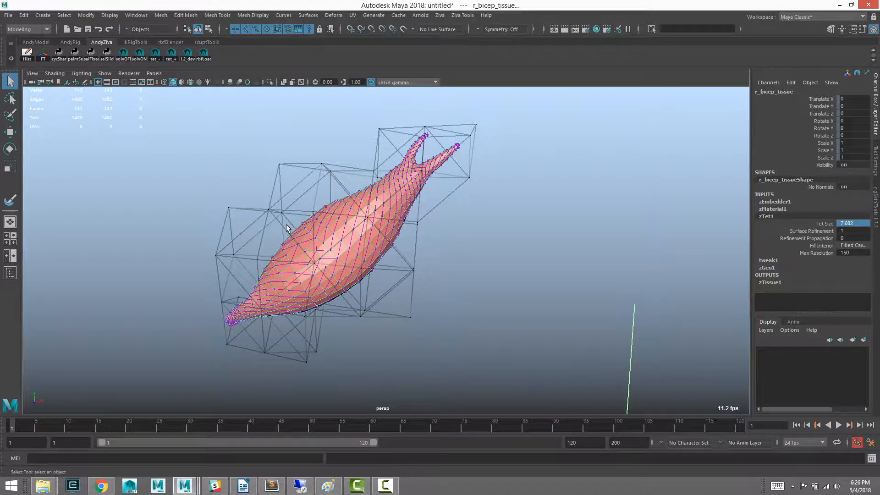
left_click_drag(286, 224, 383, 253, "alt")
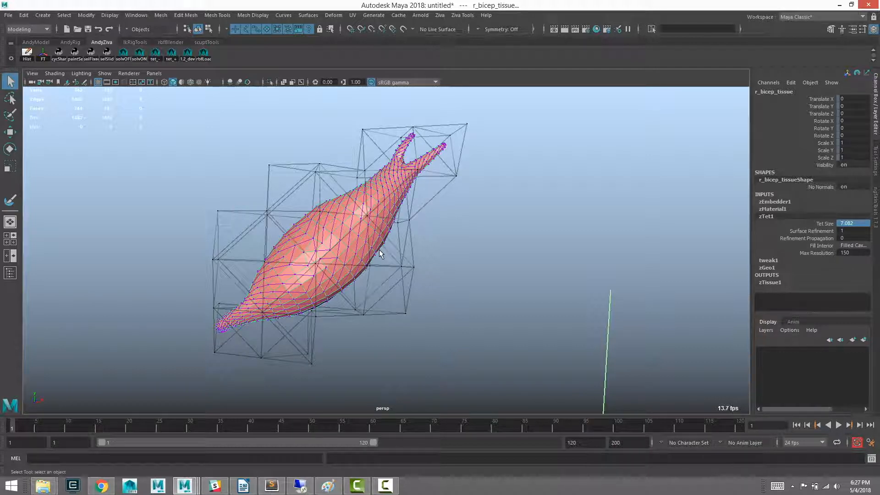
middle_click_drag(379, 250, 392, 241, "alt")
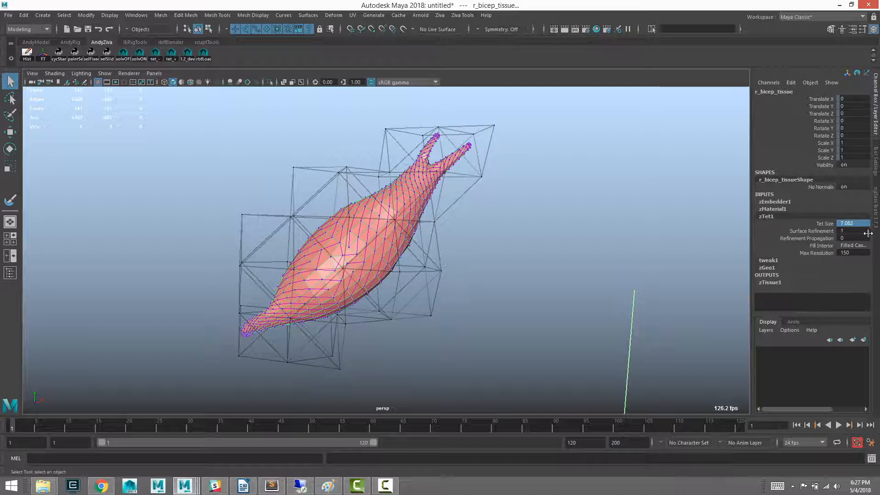
double_click(852, 223)
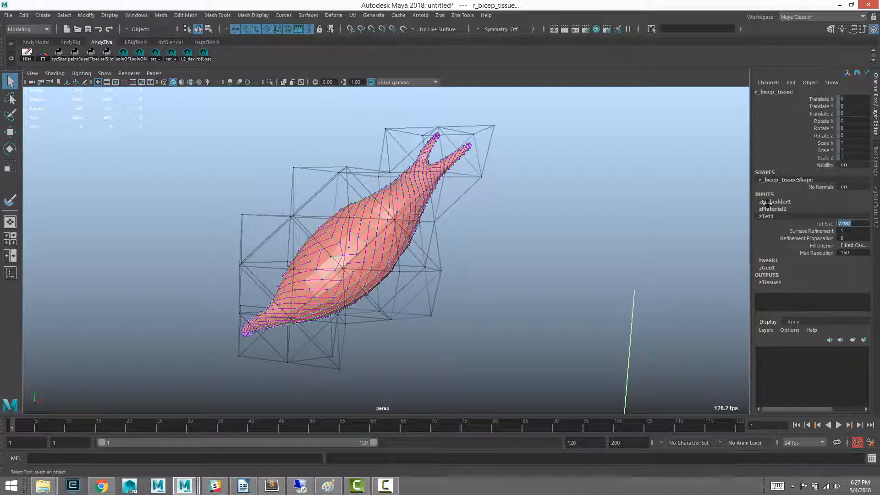
type("5")
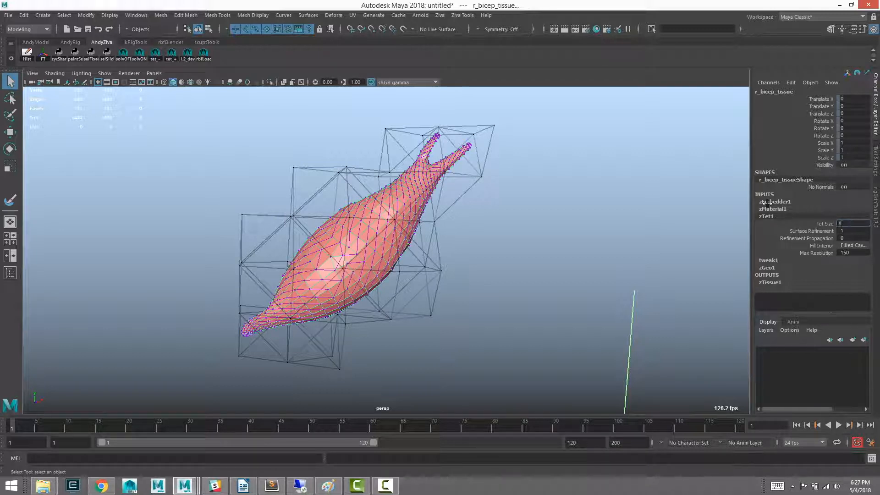
key("Return")
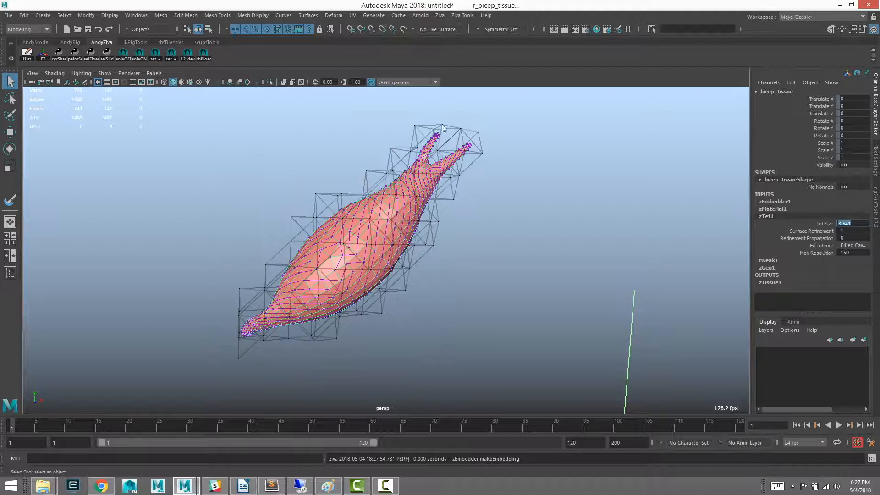
left_click_drag(356, 223, 362, 261, "alt")
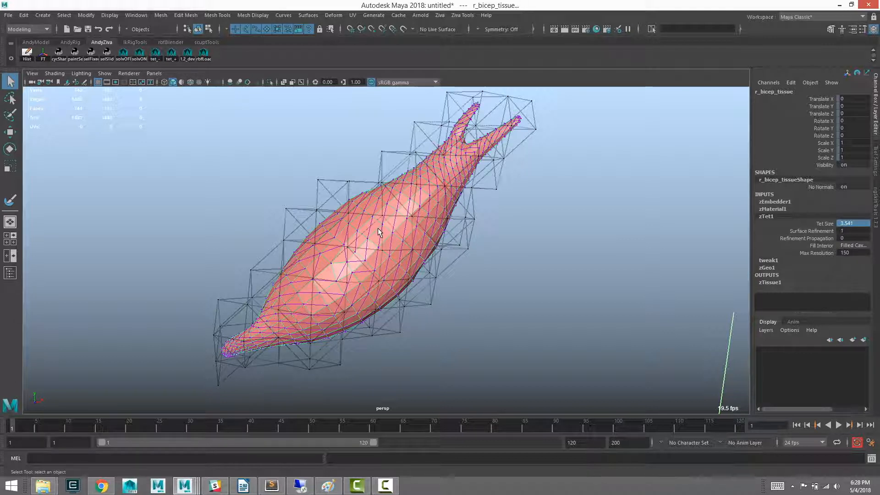
middle_click_drag(329, 213, 336, 234, "alt")
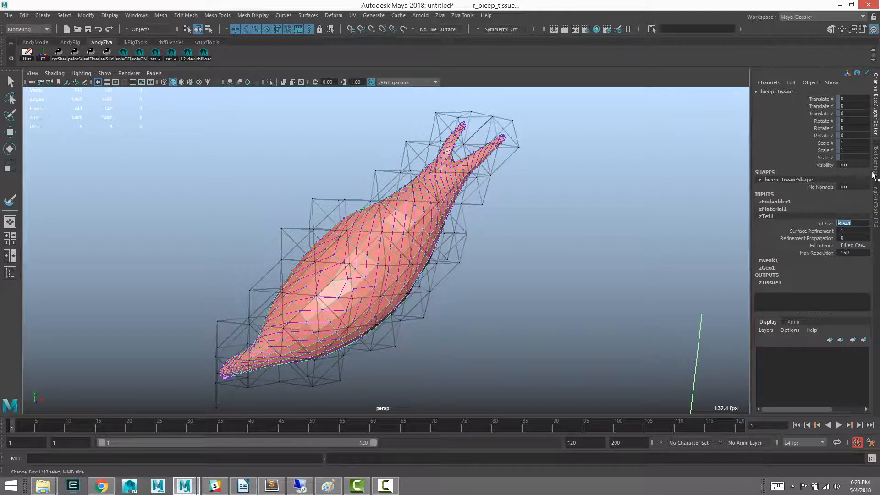
- Undo the Tet Size change on the bicep tissue
key("q")
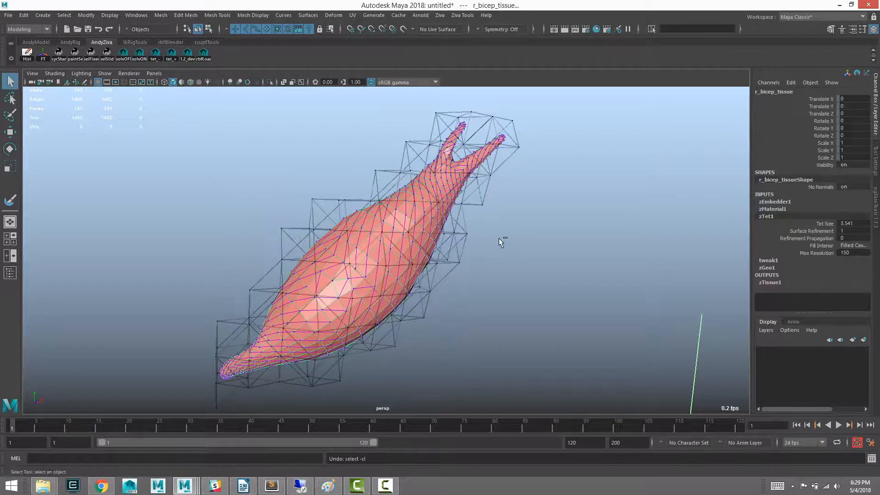
key("ctrl+z")
left_click_drag(518, 239, 470, 227, "alt")
left_click_drag(506, 249, 298, 259, "alt")
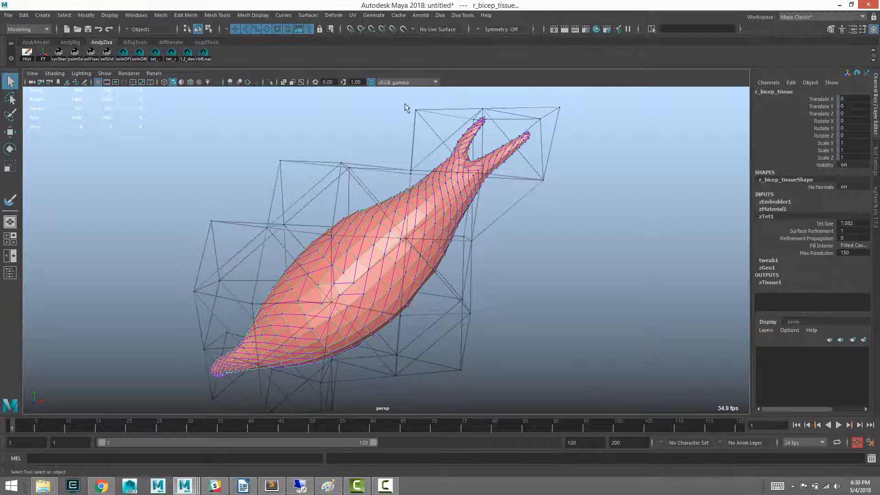
- Start painting the zTet1 weights map on the bicep tissue mesh and open the paint tool's settings
left_click(523, 232)
left_click(436, 214)
right_click(433, 216)
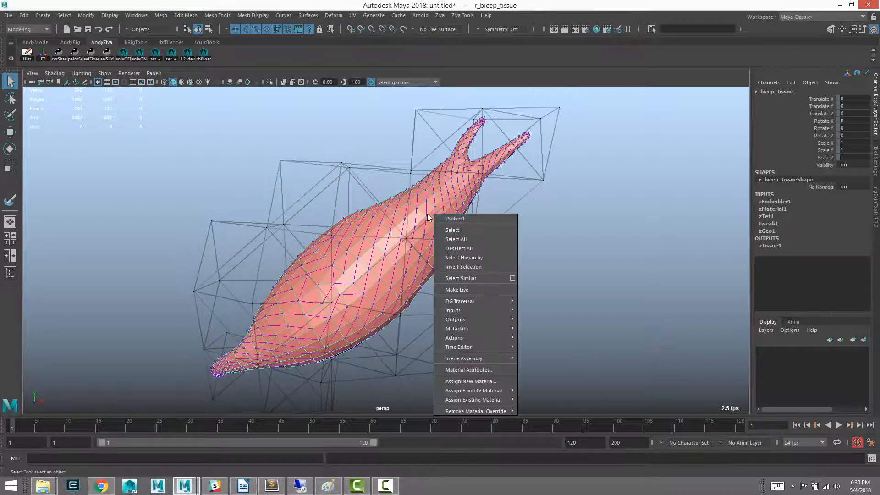
left_click(425, 211)
right_click(406, 225)
right_click(395, 210)
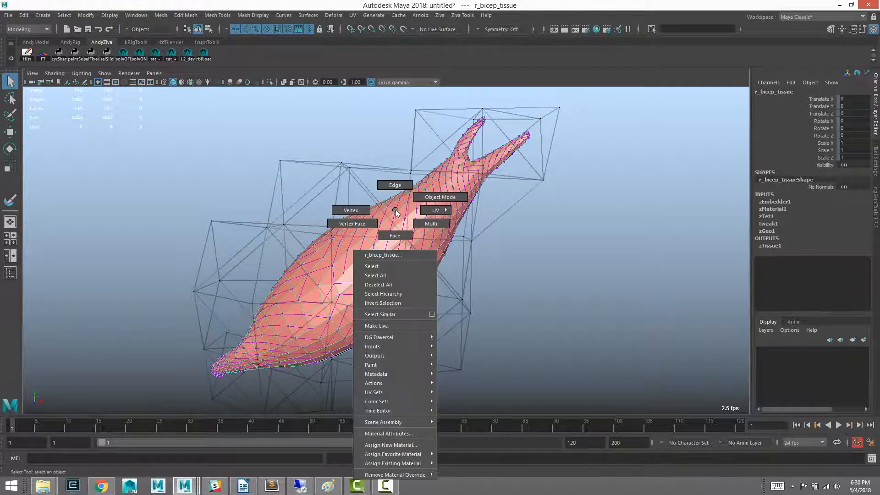
mouse_move(386, 366)
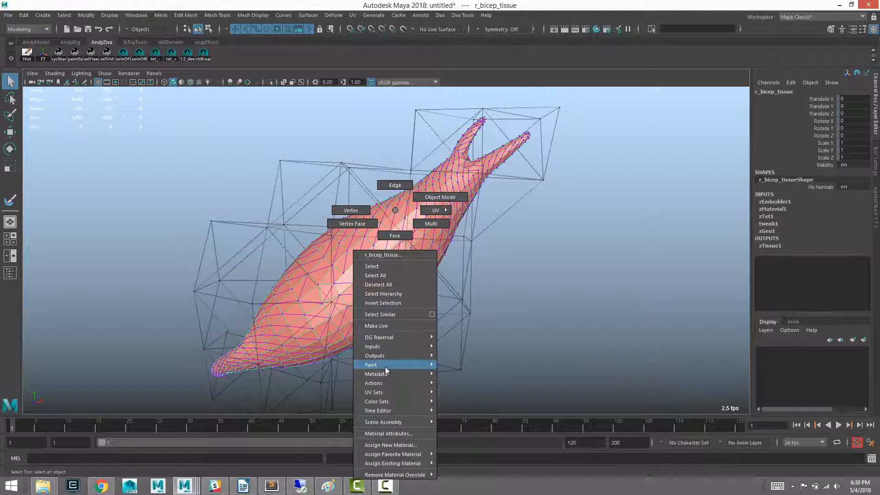
mouse_move(458, 419)
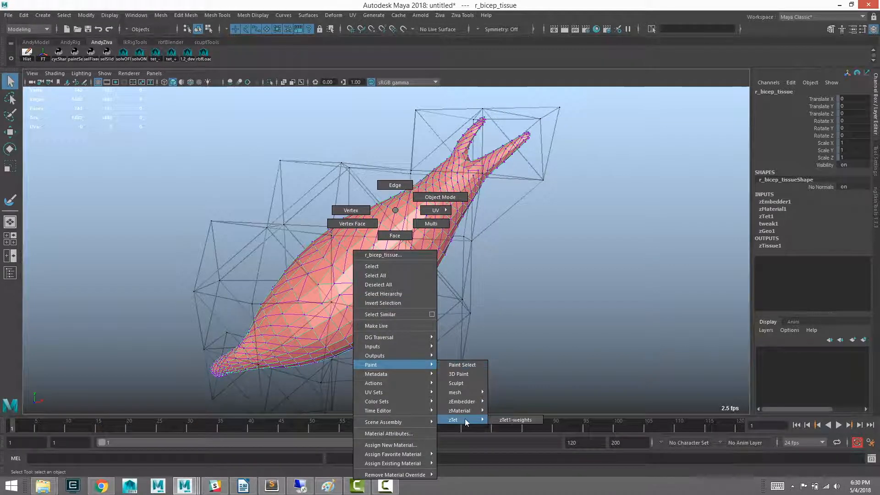
left_click(508, 419)
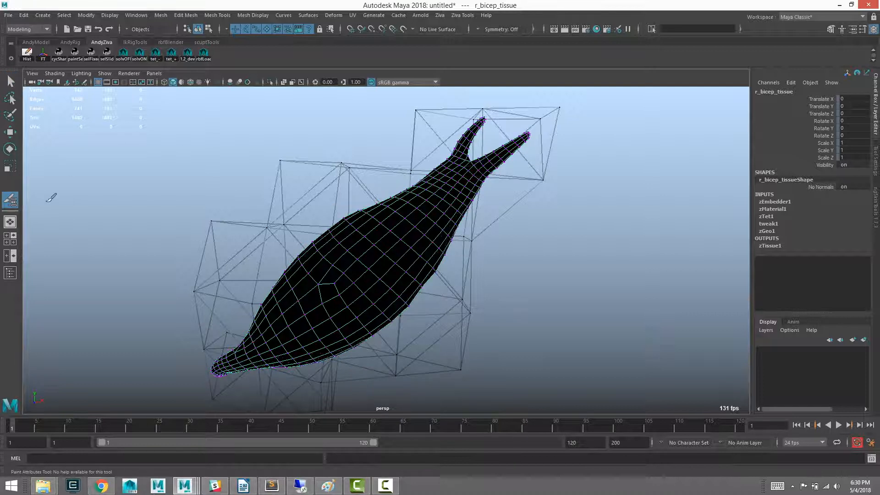
double_click(13, 203)
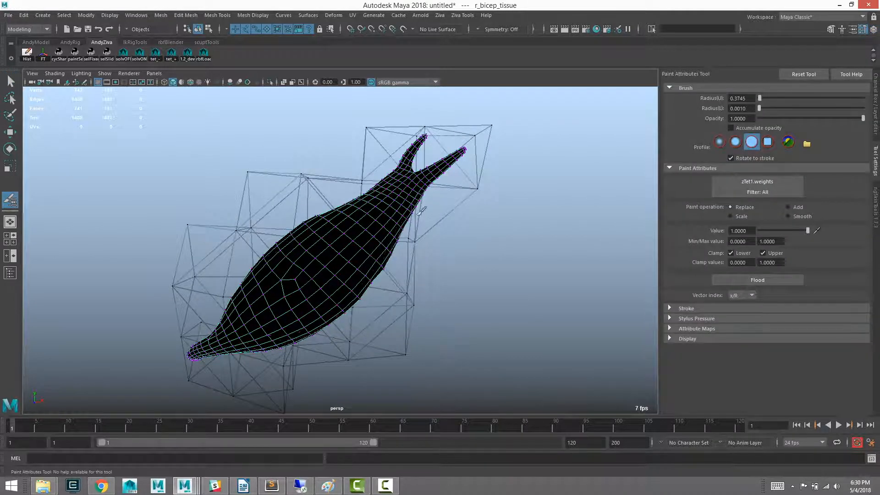
- Enlarge the brush to a radius of 1.6544 and paint zTet1 weights of 1 over the bicep's forked tendon end
scroll(398, 169, "up", 3)
key("b")
mouse_move(406, 172)
left_mouse_down()
mouse_move(425, 153)
mouse_move(421, 145)
mouse_move(426, 182)
mouse_move(451, 159)
mouse_move(348, 168)
left_mouse_up()
mouse_move(447, 170)
left_mouse_down()
mouse_move(479, 185)
mouse_move(459, 134)
left_mouse_up()
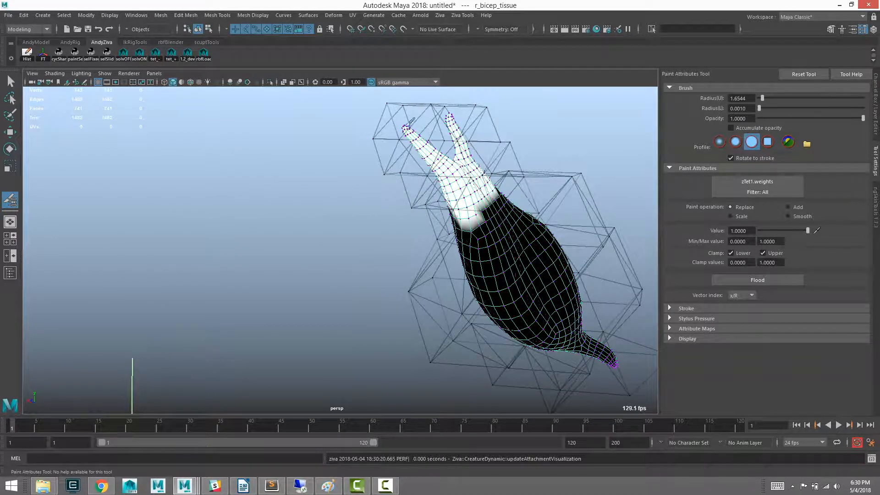
- Paint zTet1 weights of 1 over the single tendon at the bicep's opposite end and leave weight painting
left_click_drag(460, 183, 262, 234, "alt")
middle_click_drag(261, 233, 381, 229, "alt")
mouse_move(367, 252)
left_mouse_down("alt")
mouse_move(378, 243)
mouse_move(332, 269)
mouse_move(359, 233)
mouse_move(279, 248)
mouse_move(315, 228)
mouse_move(316, 260)
left_mouse_up("alt")
mouse_move(265, 271)
left_mouse_down()
mouse_move(259, 239)
mouse_move(234, 267)
left_mouse_up()
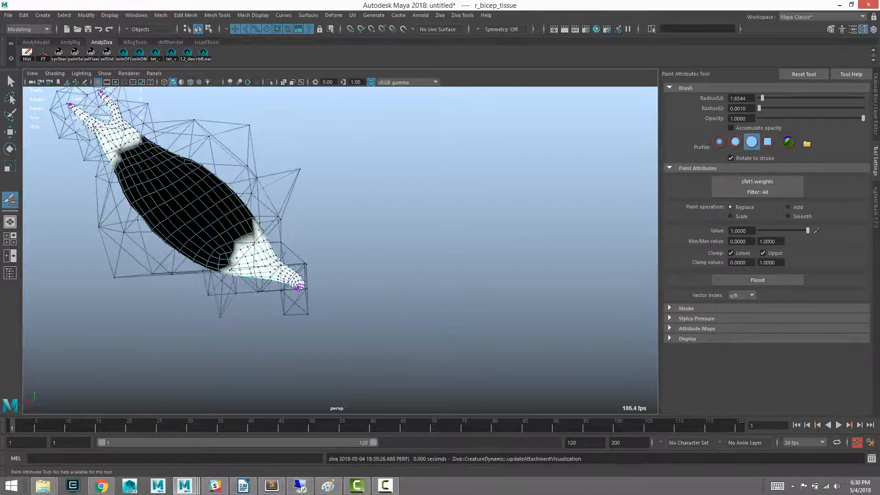
mouse_move(298, 275)
left_mouse_down("alt")
mouse_move(259, 280)
mouse_move(202, 271)
mouse_move(184, 256)
left_mouse_up("alt")
key("q")
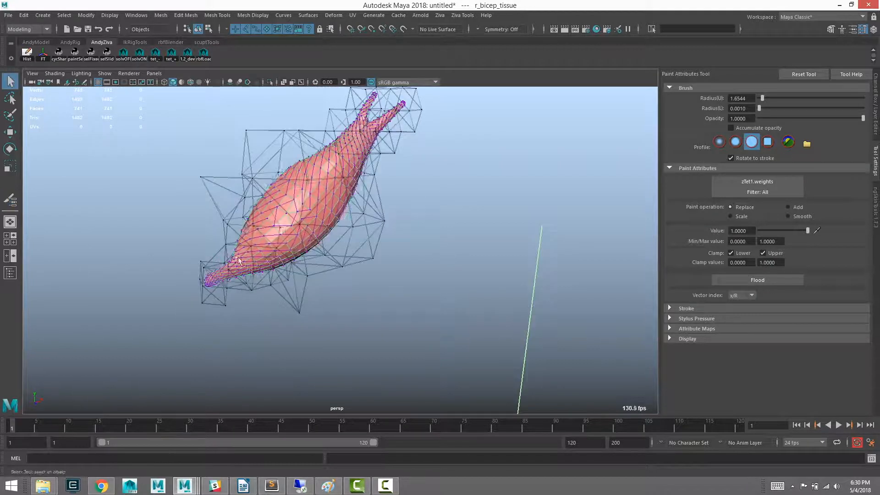
- Reselect the bicep tissue and set its zTet1 Surface Refinement to 2
middle_click_drag(219, 234, 247, 259, "alt")
left_click_drag(257, 260, 233, 262, "alt")
left_click_drag(409, 251, 444, 219, "alt")
left_click(478, 210)
left_click(431, 214)
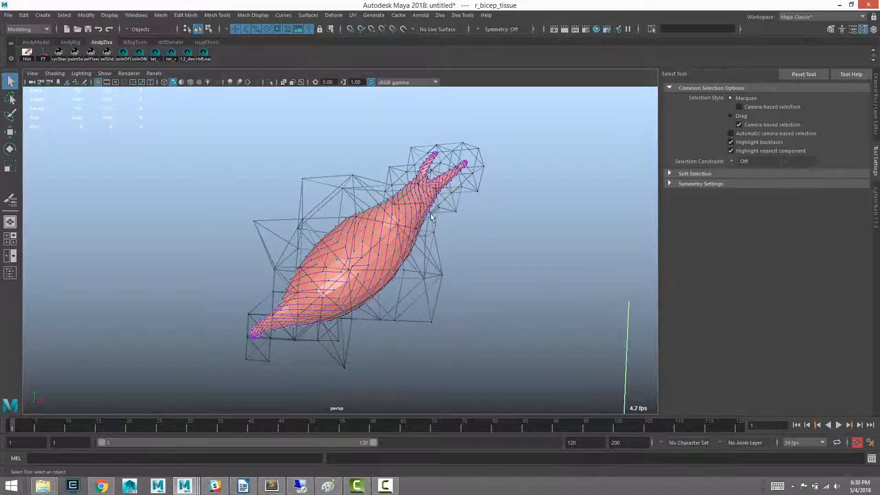
left_click(875, 121)
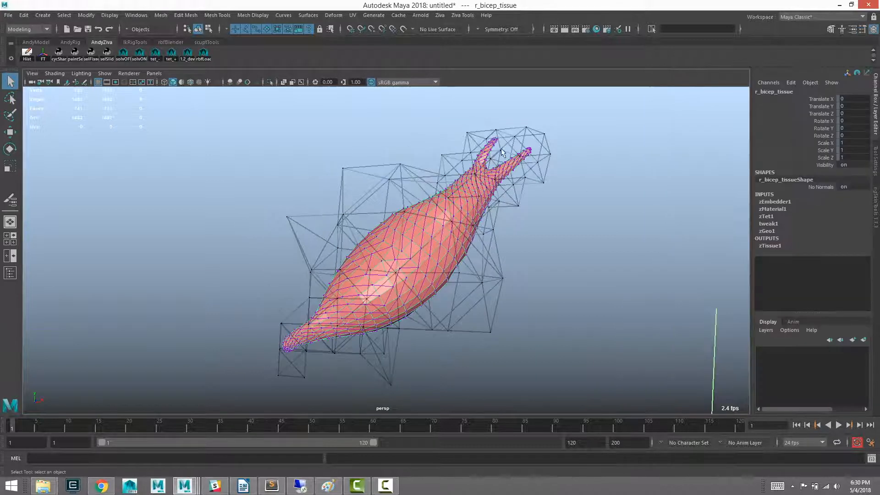
left_click(767, 216)
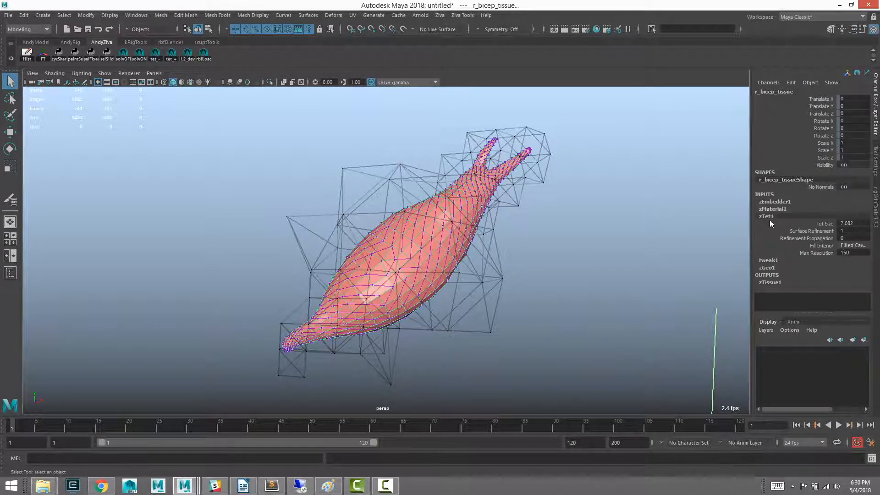
left_click(815, 233)
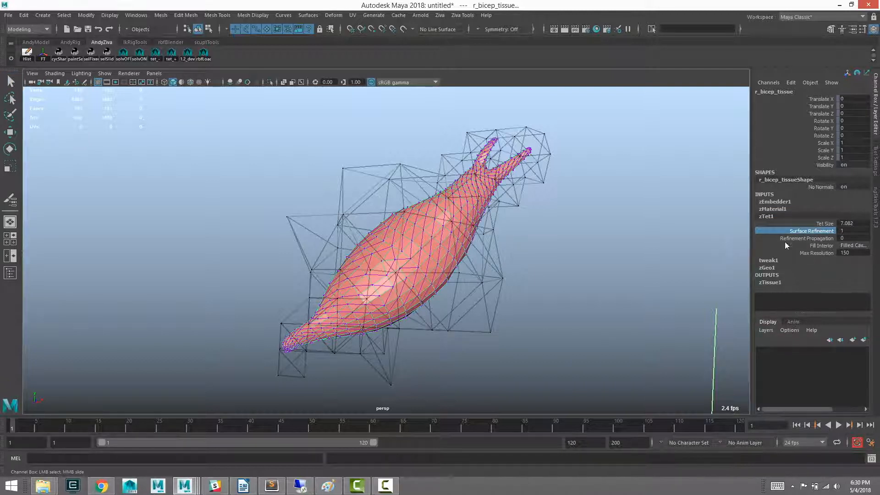
double_click(846, 230)
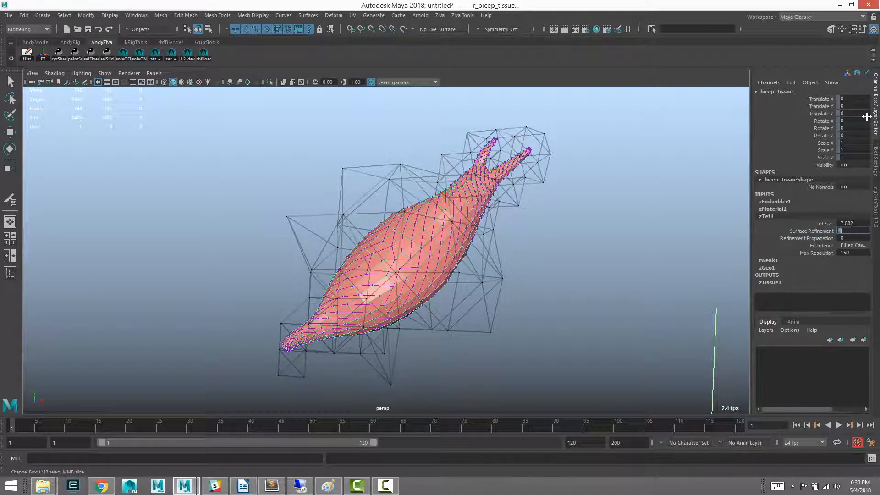
left_click_drag(477, 237, 403, 228, "alt")
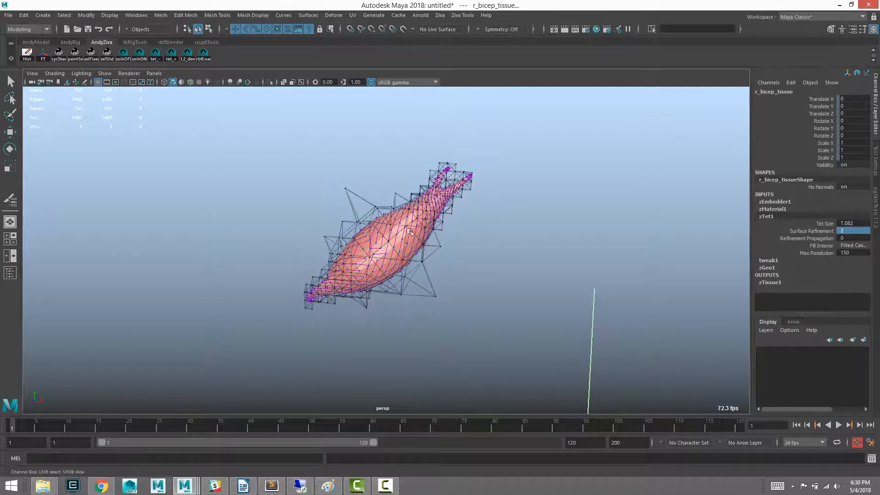